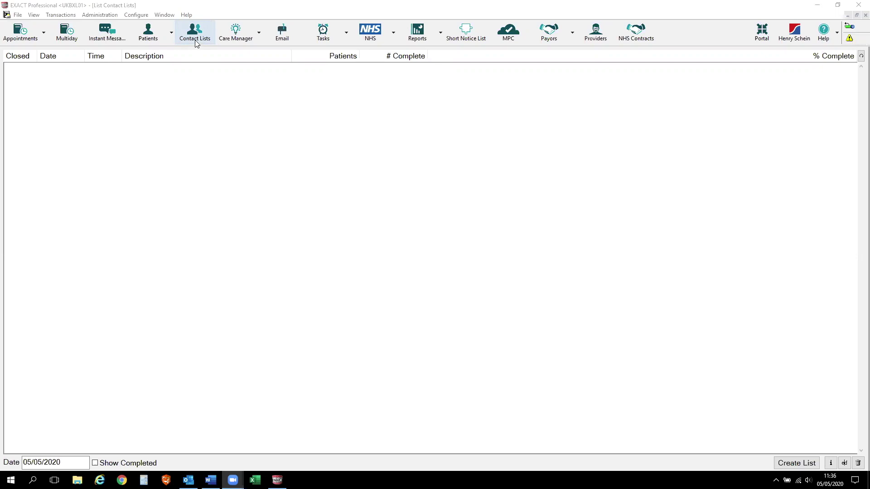
# Open the Contact Lists window for administration
pyautogui.click(101, 15)
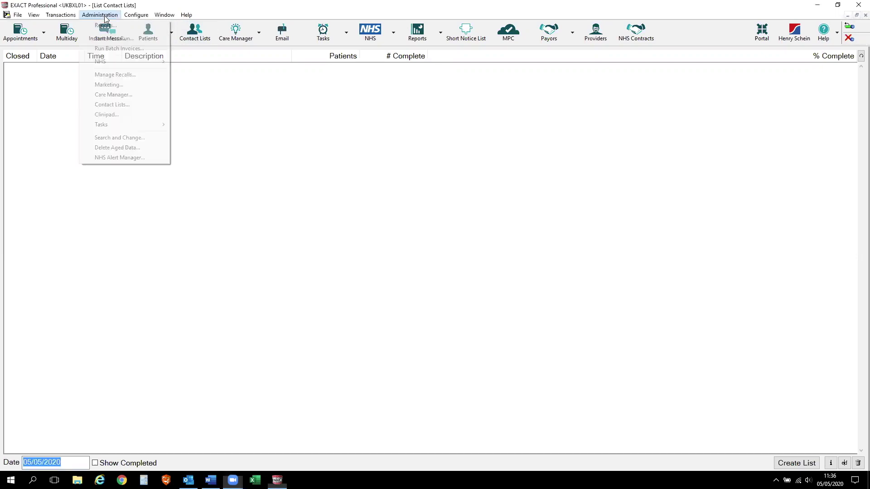
pyautogui.click(127, 105)
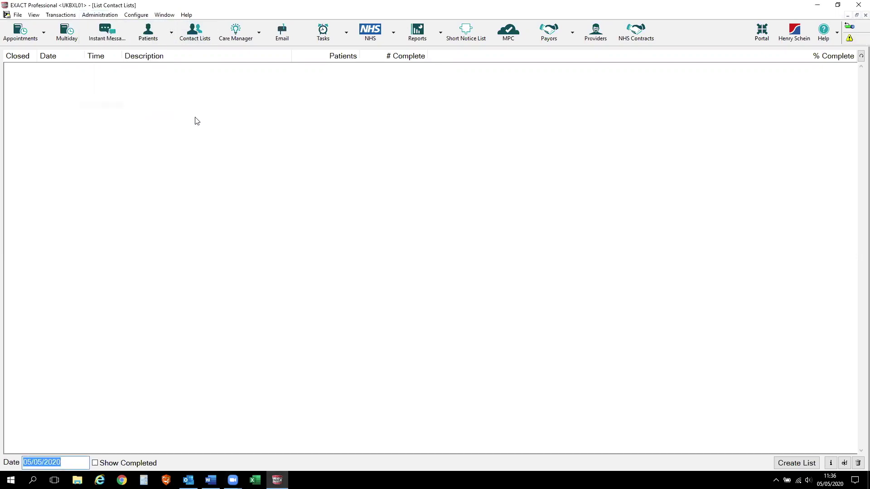
# Open the workspace customisation and remove Contact Lists from the selected windows
pyautogui.rightClick(220, 31)
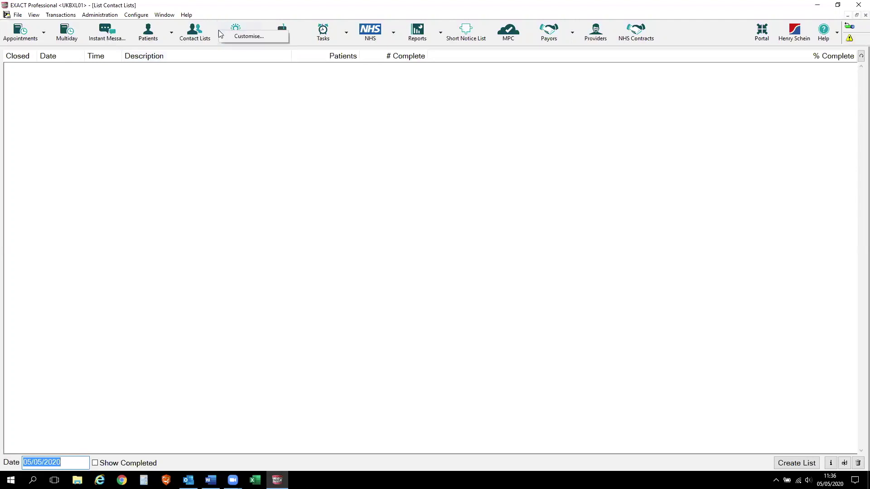
pyautogui.click(251, 37)
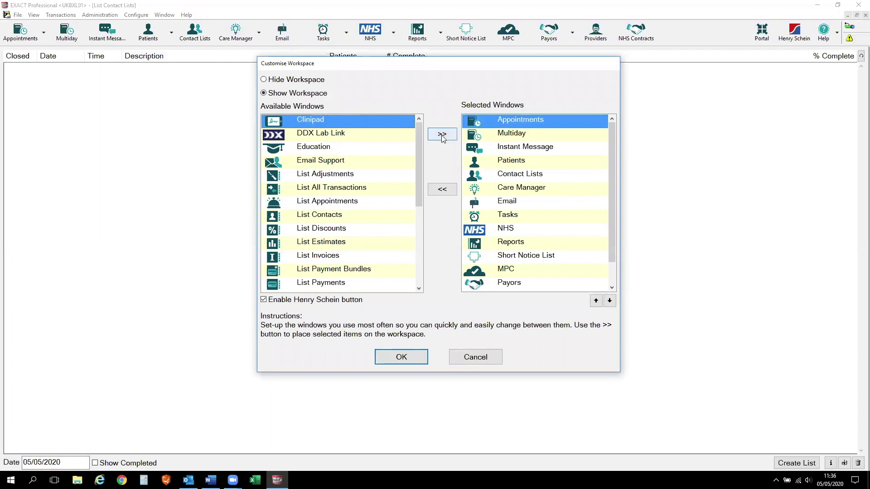
pyautogui.click(518, 178)
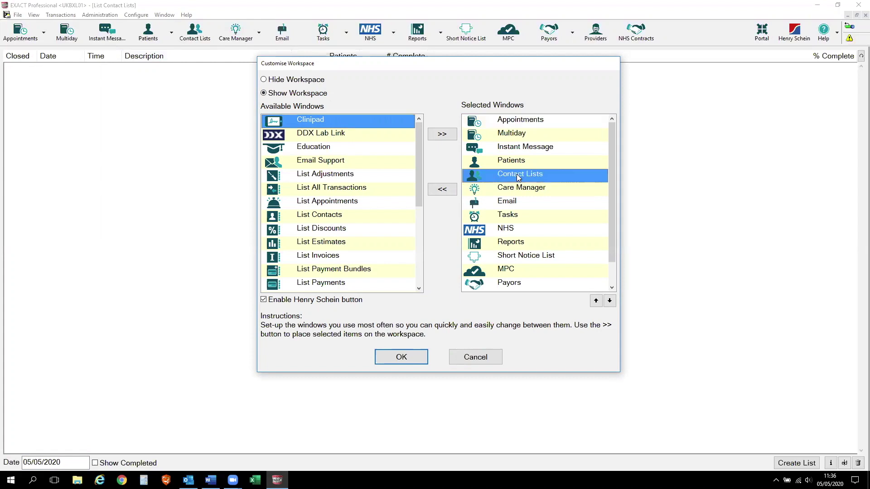
pyautogui.click(446, 191)
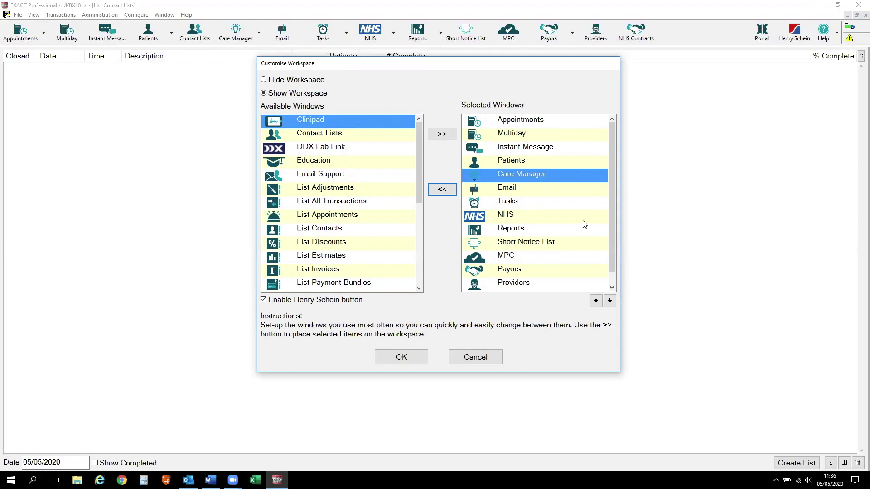
pyautogui.moveTo(610, 174); pyautogui.dragTo(607, 220)
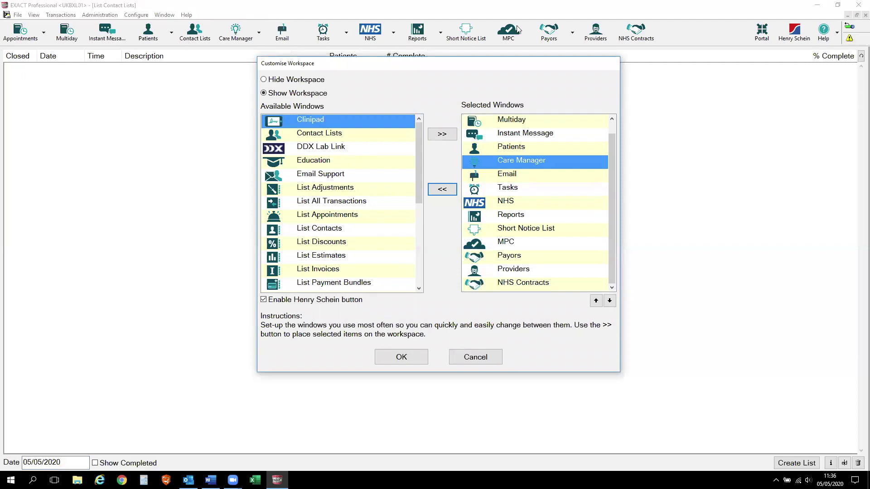
# Add Contact Lists from the available windows to the workspace's selected windows
pyautogui.click(327, 135)
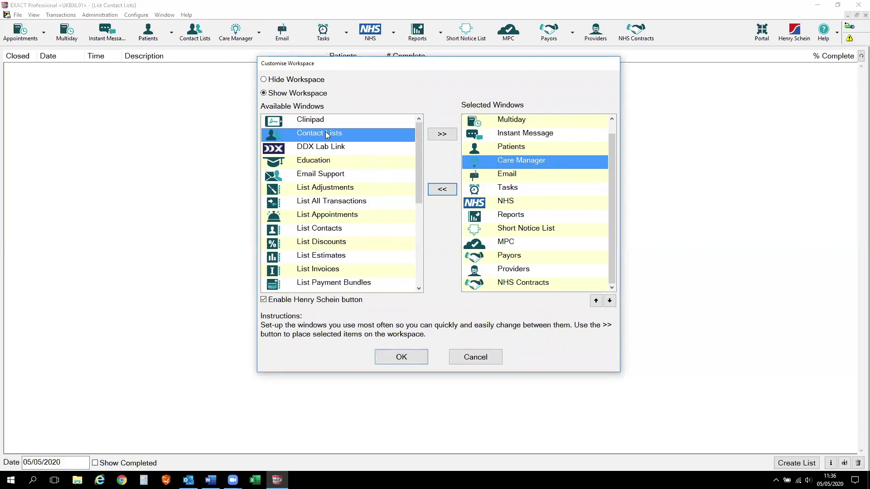
pyautogui.click(442, 134)
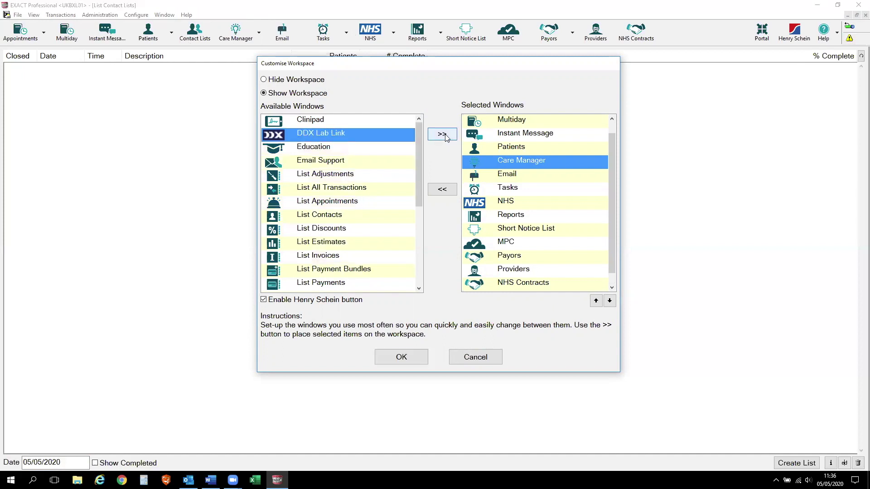
pyautogui.moveTo(613, 139); pyautogui.dragTo(519, 283)
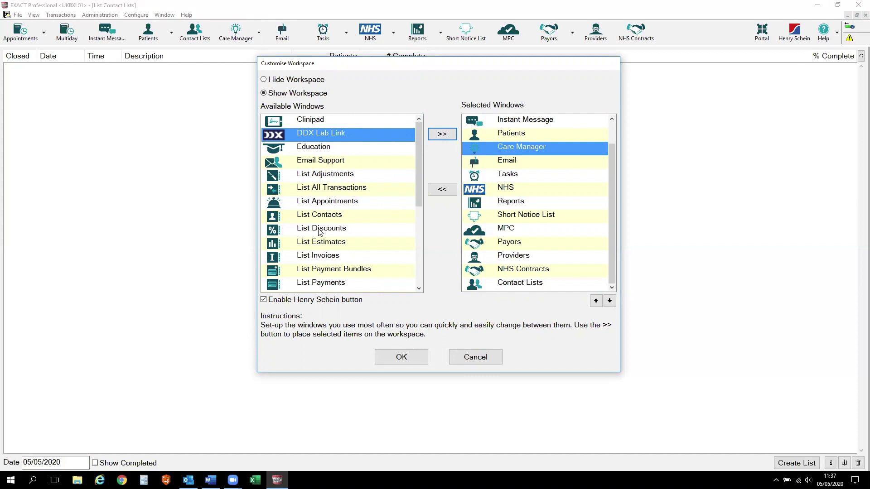
# Move Contact Lists up the selected windows to directly below Patients and apply the workspace customisation
pyautogui.click(527, 284)
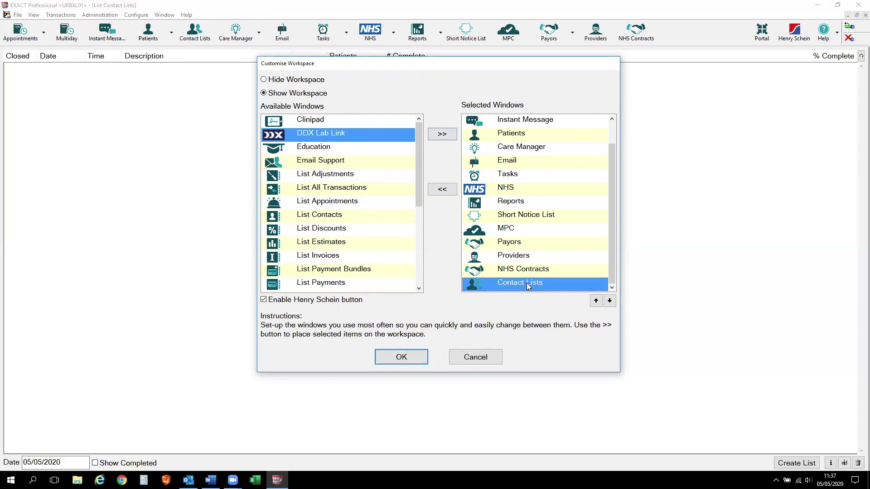
pyautogui.click(597, 301)
pyautogui.click(596, 301)
pyautogui.click(596, 302)
pyautogui.click(596, 301)
pyautogui.click(597, 301)
pyautogui.click(597, 301)
pyautogui.click(597, 301)
pyautogui.click(596, 302)
pyautogui.click(596, 302)
pyautogui.click(597, 302)
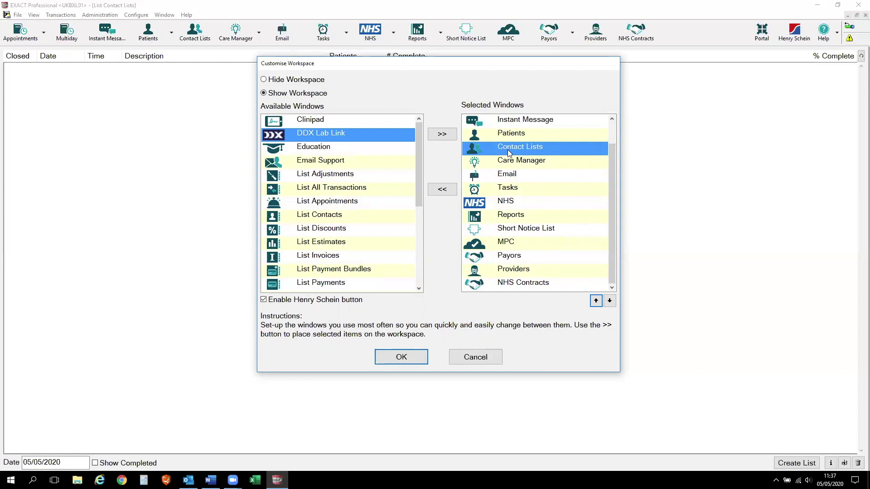
pyautogui.click(400, 357)
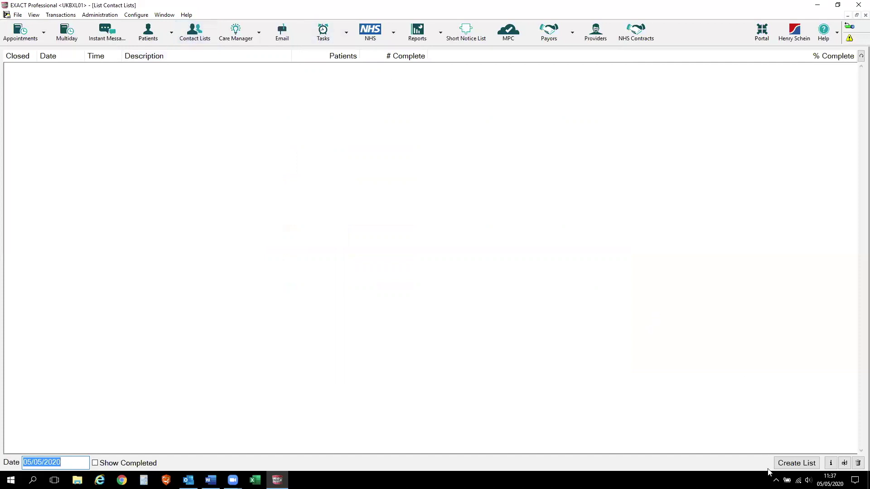
# Start creating a contact list and add a new patient query template described as "All Current Patients."
pyautogui.click(808, 467)
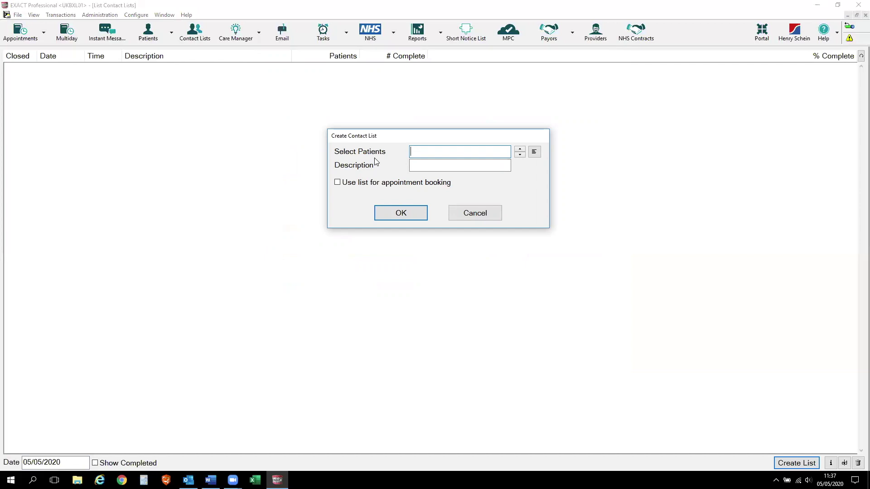
pyautogui.click(536, 154)
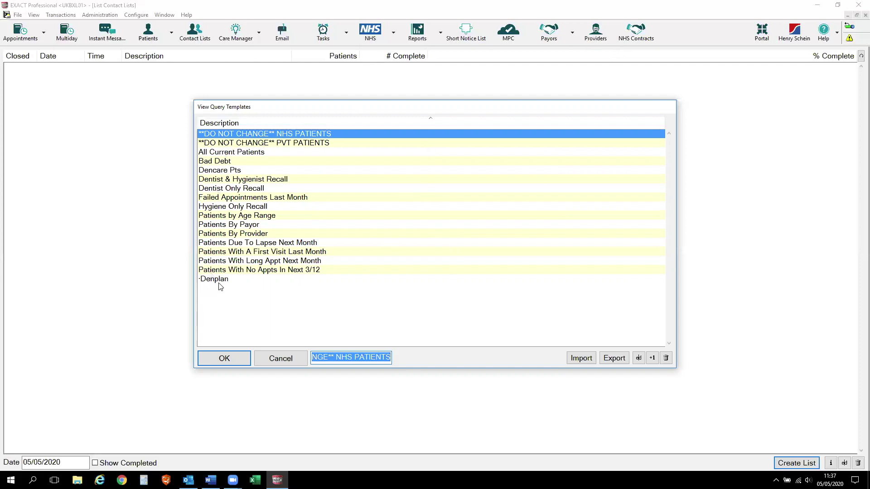
pyautogui.click(216, 188)
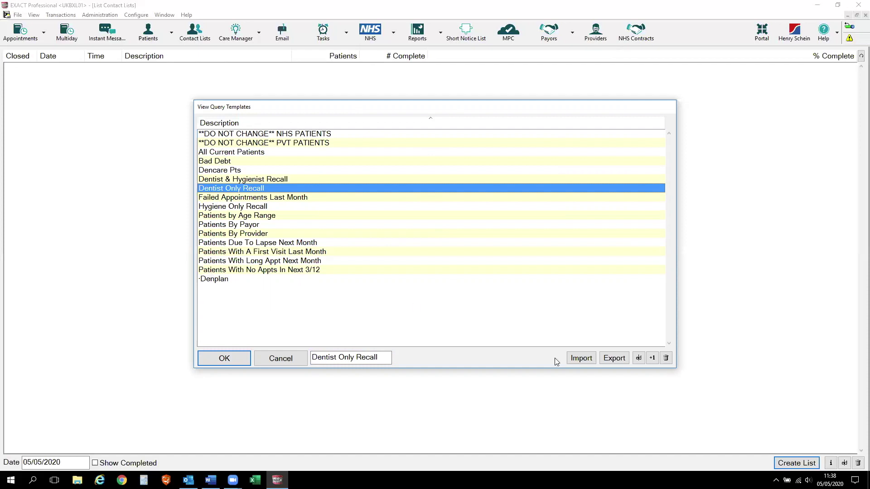
pyautogui.click(653, 358)
pyautogui.write('All Cur')
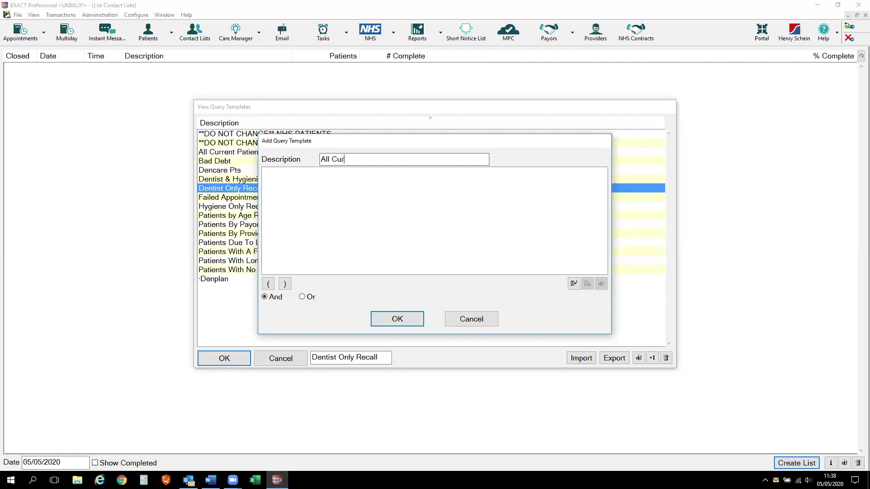
pyautogui.write('rent Patients.')
# Add the condition for patients without a check in 'inactive' to the new query template and save the template
pyautogui.click(573, 284)
pyautogui.moveTo(530, 125)
pyautogui.mouseDown()
pyautogui.moveTo(538, 167)
pyautogui.moveTo(530, 263)
pyautogui.moveTo(528, 115)
pyautogui.mouseUp()
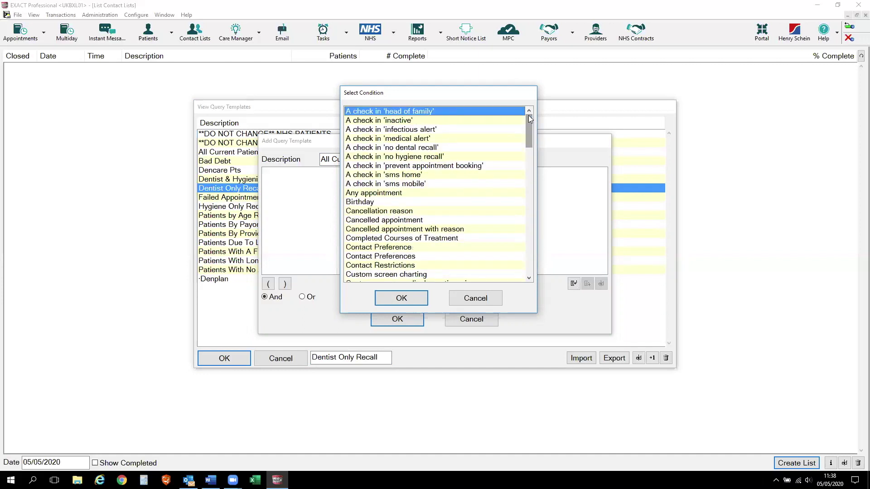
pyautogui.click(372, 121)
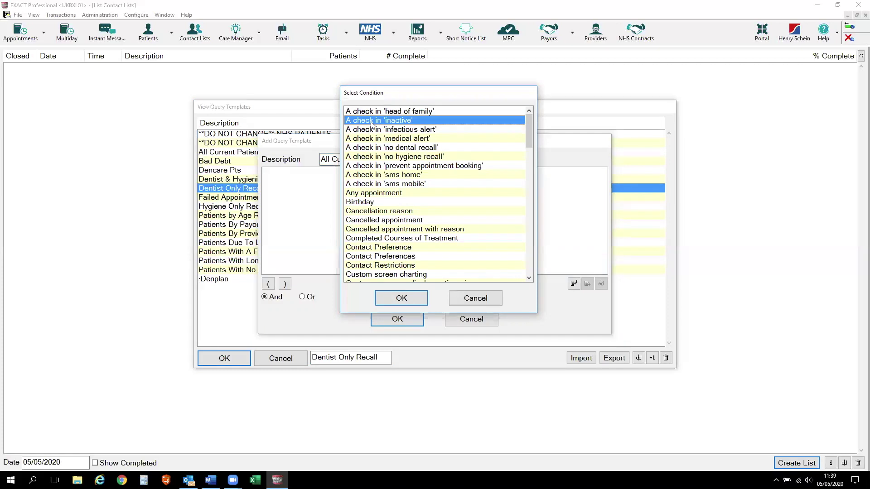
pyautogui.click(402, 298)
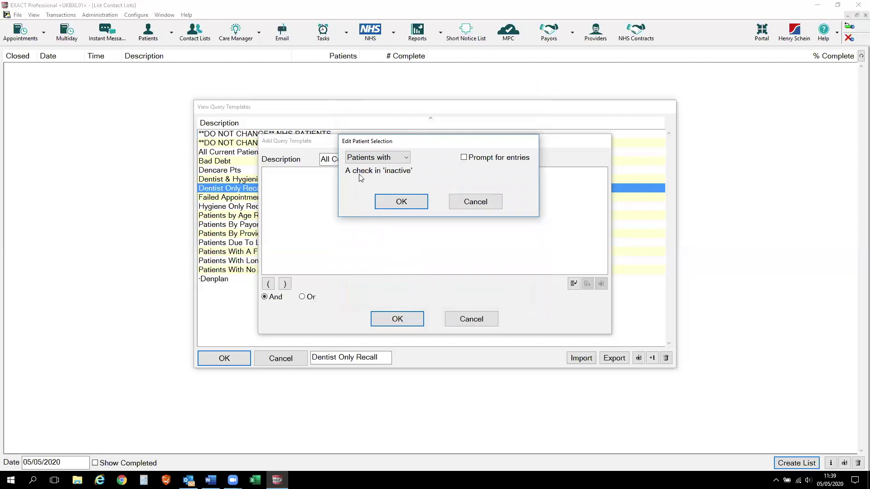
pyautogui.click(406, 161)
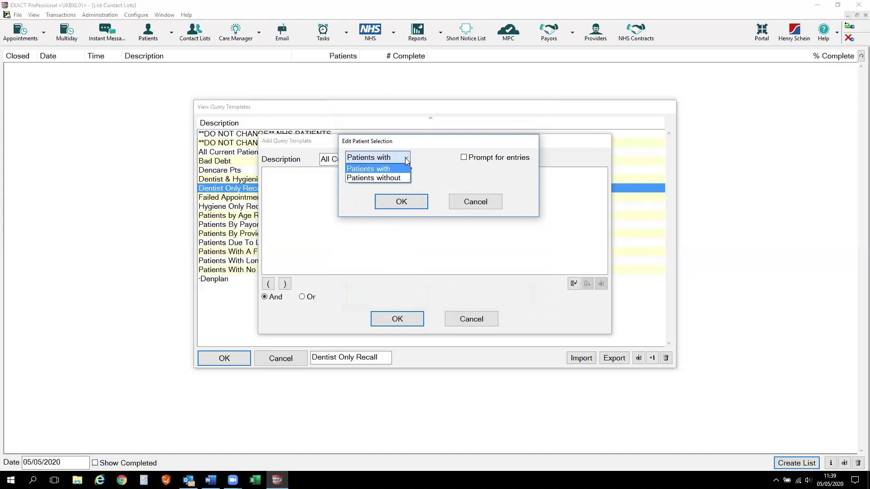
pyautogui.click(367, 178)
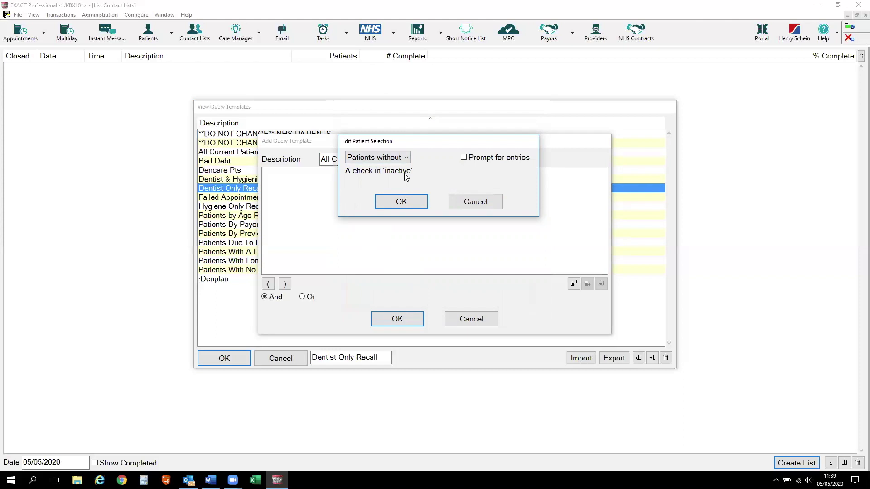
pyautogui.click(408, 202)
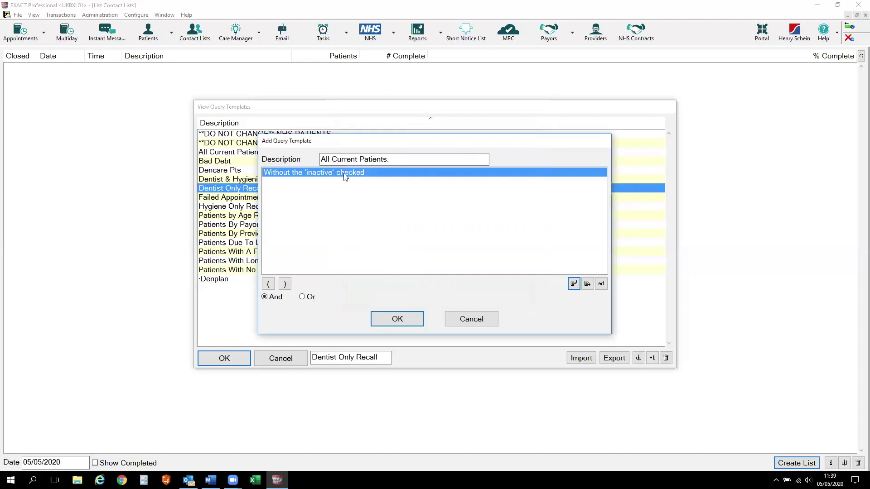
pyautogui.click(397, 319)
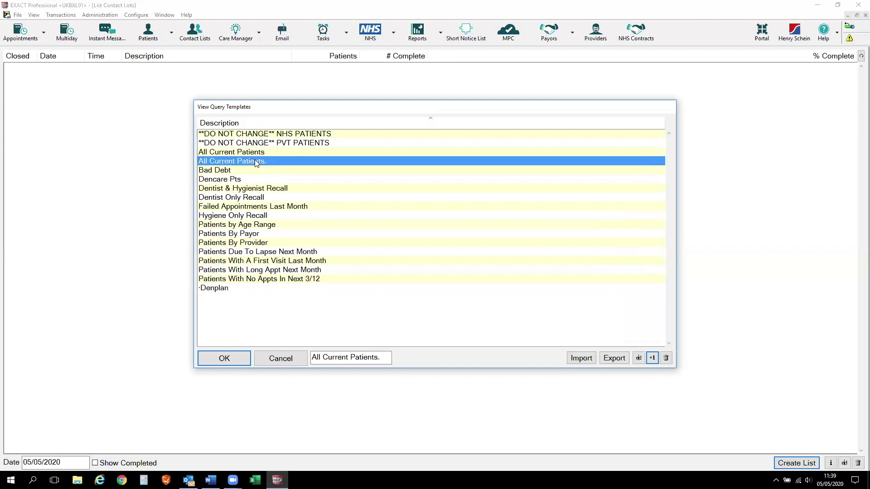
# Create the contact list from the "All Current Patients." template with the description "All Current Pts As At5/5/20"
pyautogui.click(225, 359)
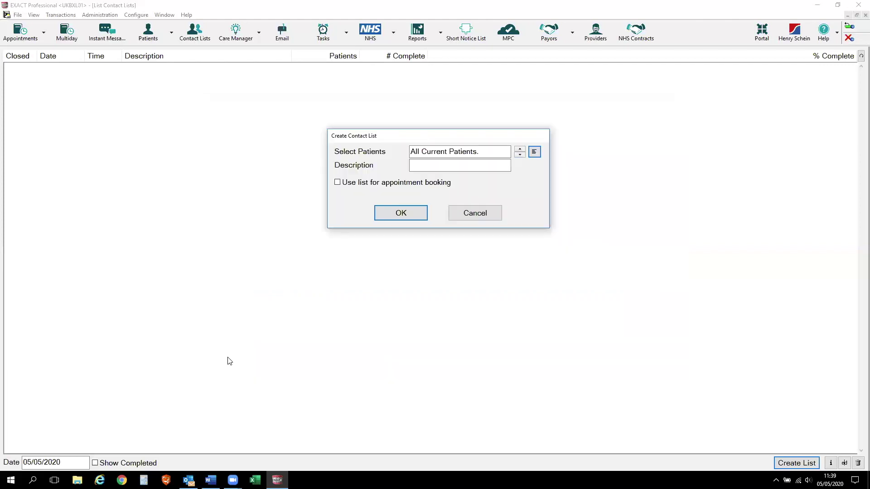
pyautogui.click(414, 166)
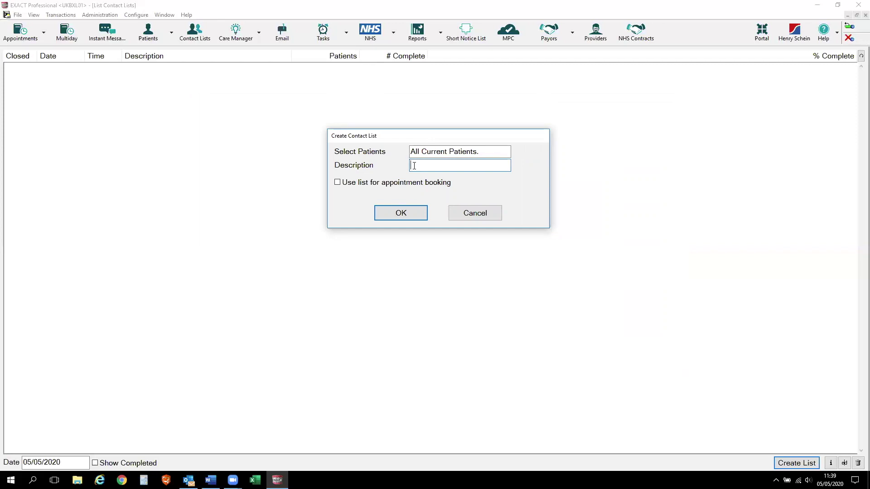
pyautogui.write('All Current Pts As At5/5/20')
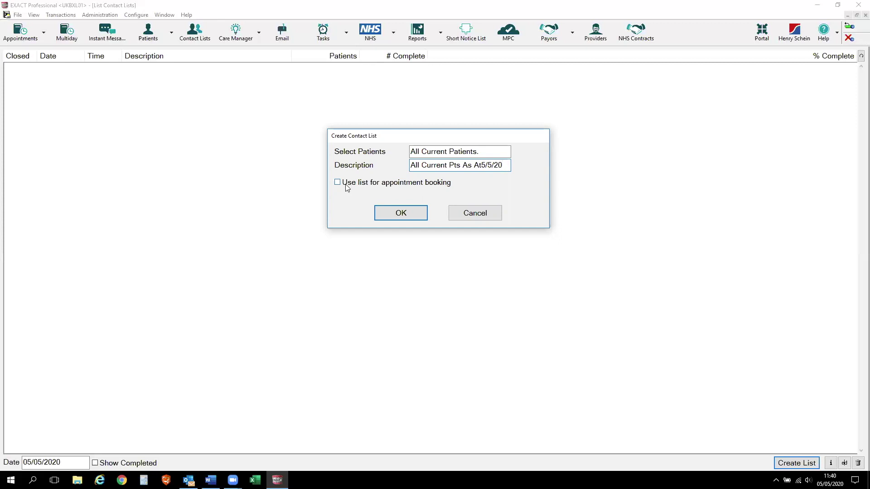
pyautogui.click(401, 215)
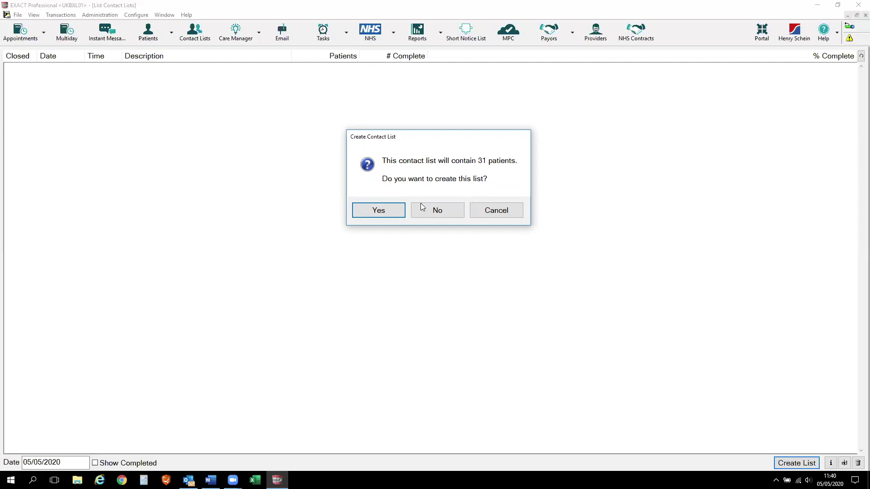
pyautogui.click(382, 212)
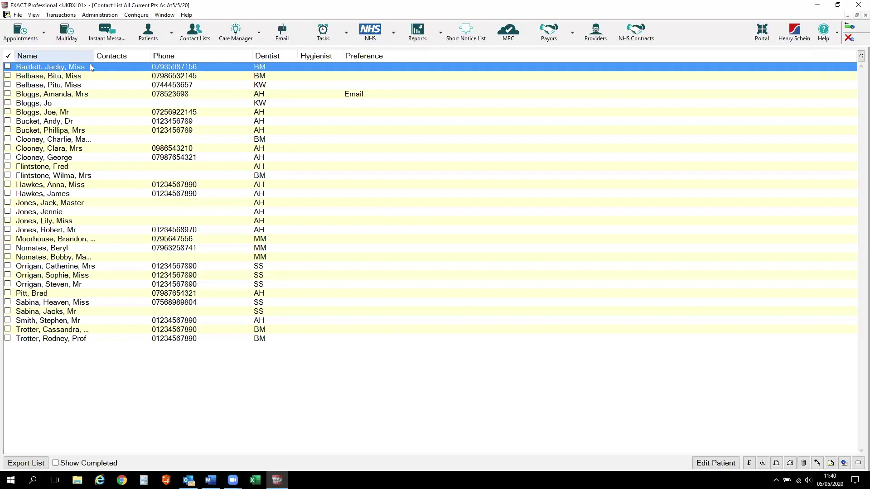
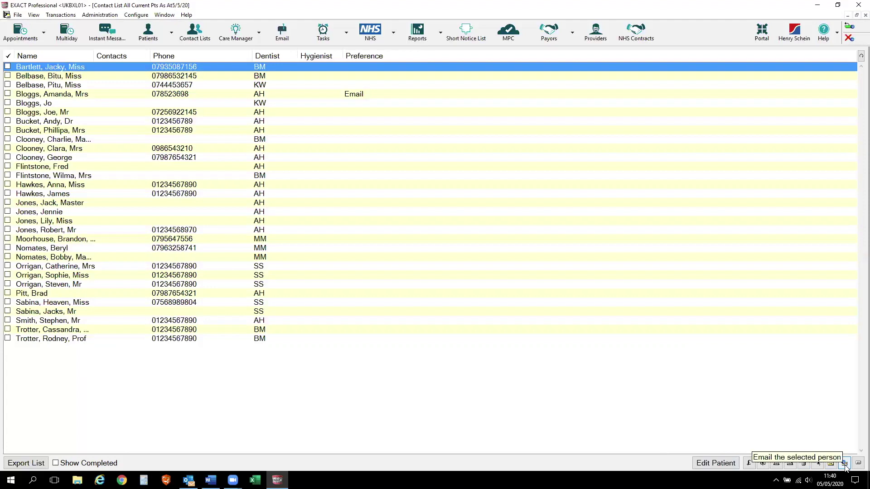
# Start a multiple email to the list's patients, grouped by family and ticked as complete when emailed
pyautogui.click(845, 466)
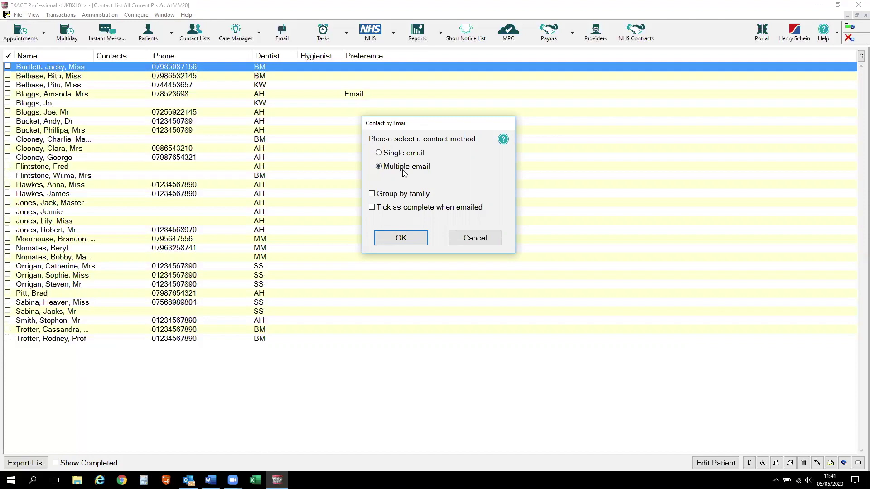
pyautogui.click(372, 194)
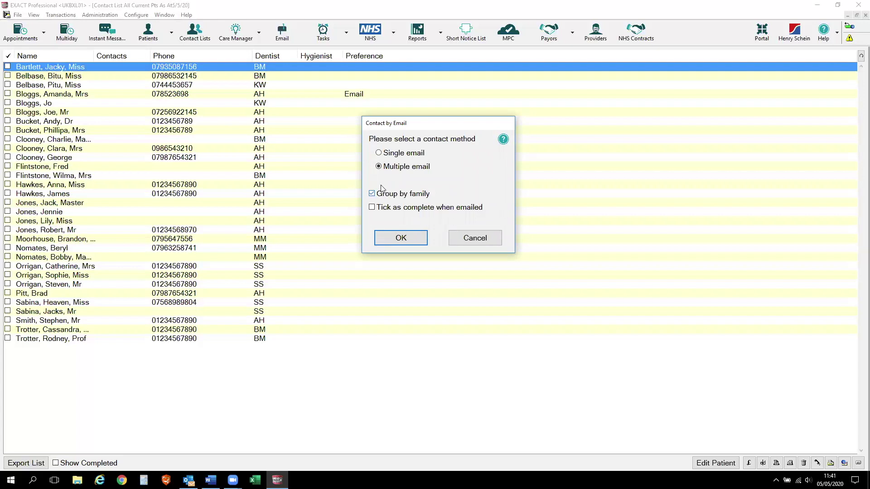
pyautogui.click(372, 209)
pyautogui.click(400, 239)
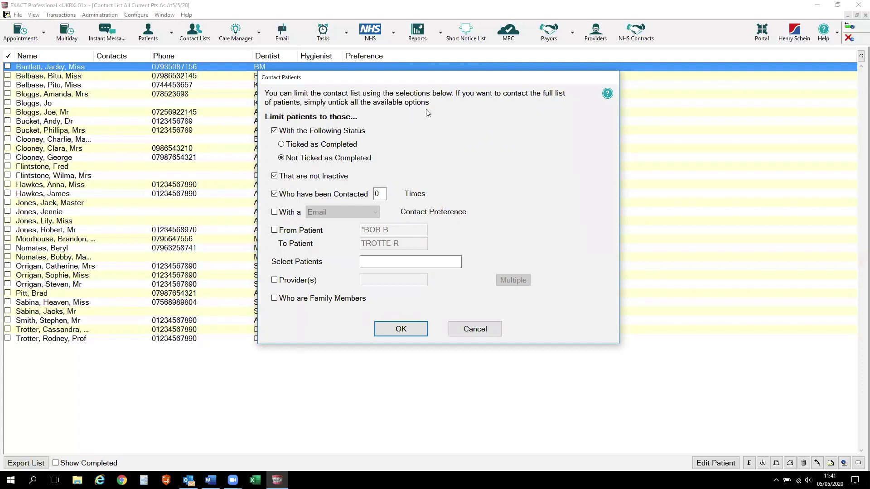
# Remove the completion status, not inactive and times contacted limits so the email goes to the full patient list
pyautogui.click(275, 131)
pyautogui.click(274, 176)
pyautogui.click(275, 194)
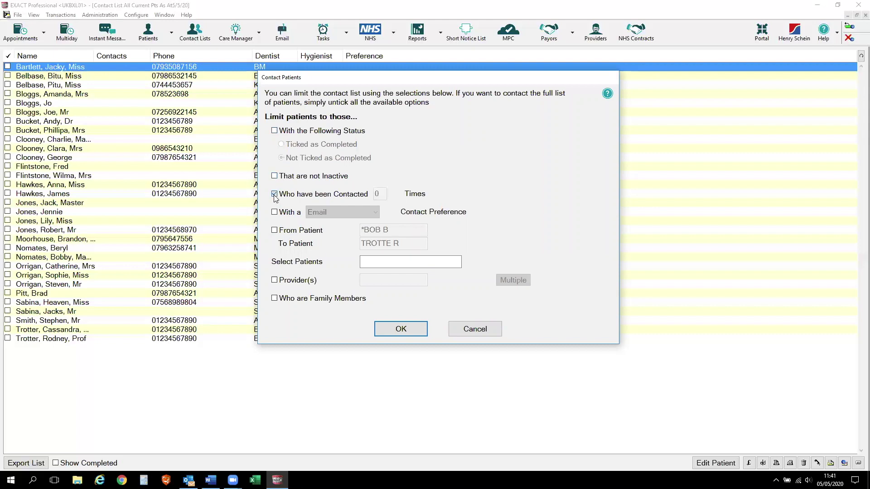
pyautogui.click(401, 329)
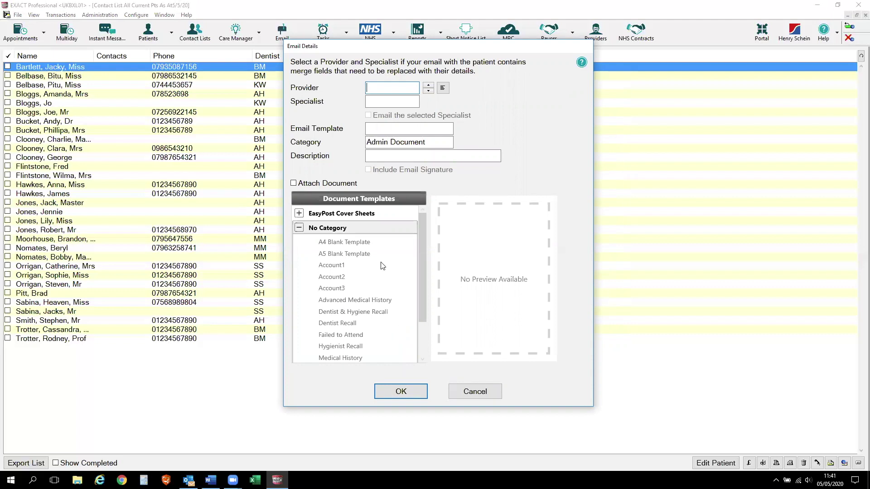
# Choose the APPT REMINDER email template for the multiple email and accept the email details
pyautogui.click(393, 129)
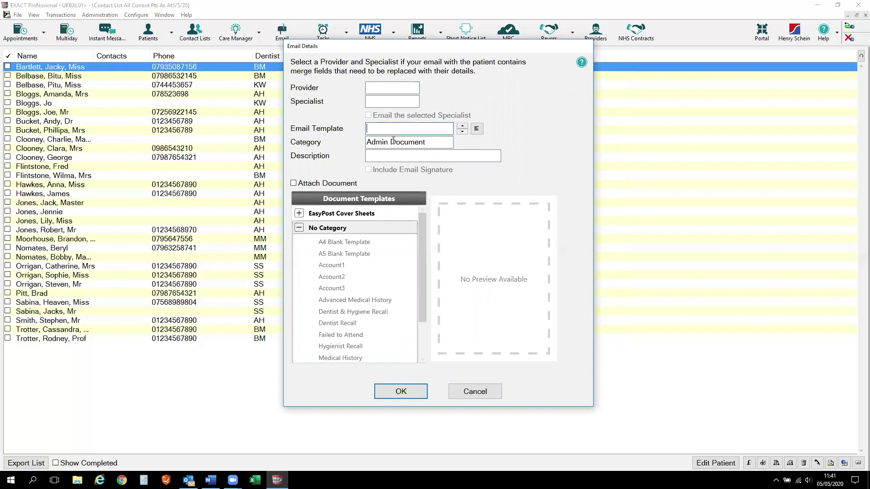
pyautogui.click(477, 129)
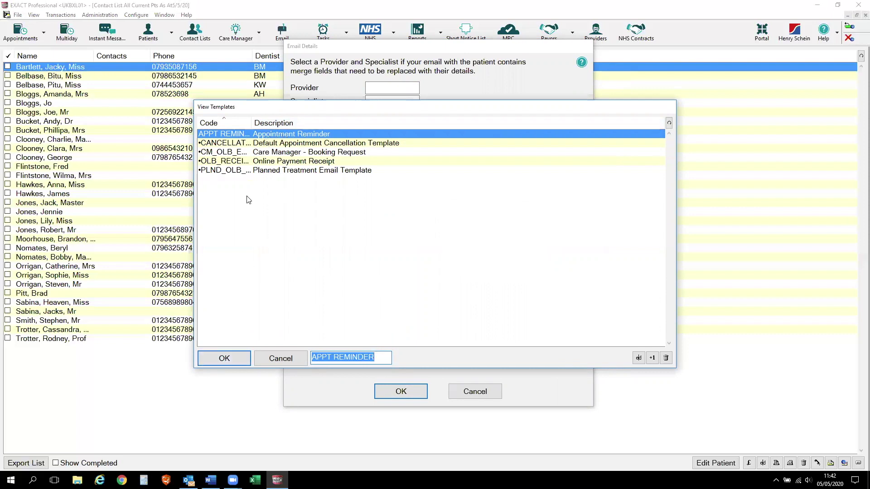
pyautogui.click(227, 359)
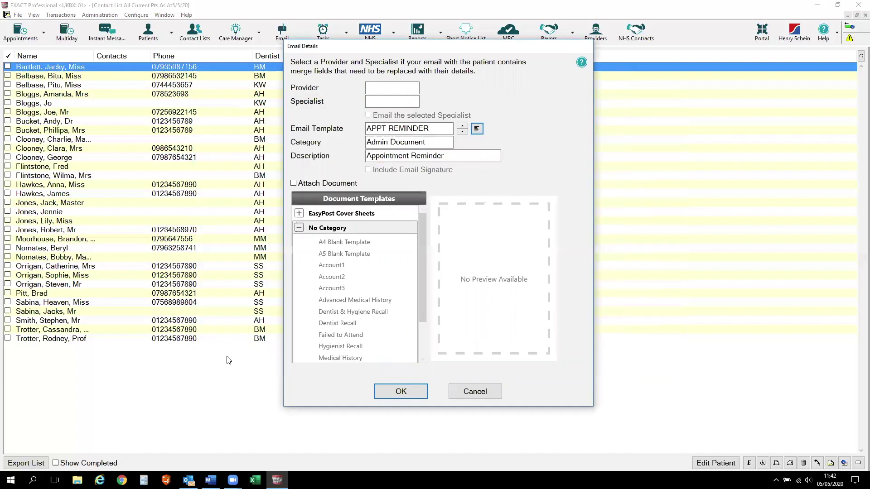
pyautogui.click(402, 392)
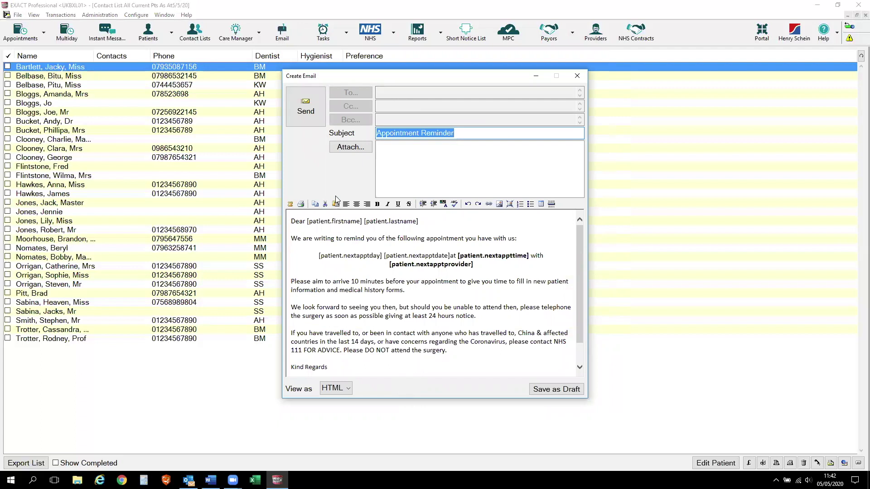
# Change the arrival time in the appointment reminder's body text to 20 minutes before the appointment
pyautogui.scroll(-1, 366, 305)
pyautogui.scroll(1, 366, 306)
pyautogui.click(360, 279)
pyautogui.press('BackSpace')
pyautogui.press('BackSpace')
pyautogui.press('BackSpace')
pyautogui.write('20')
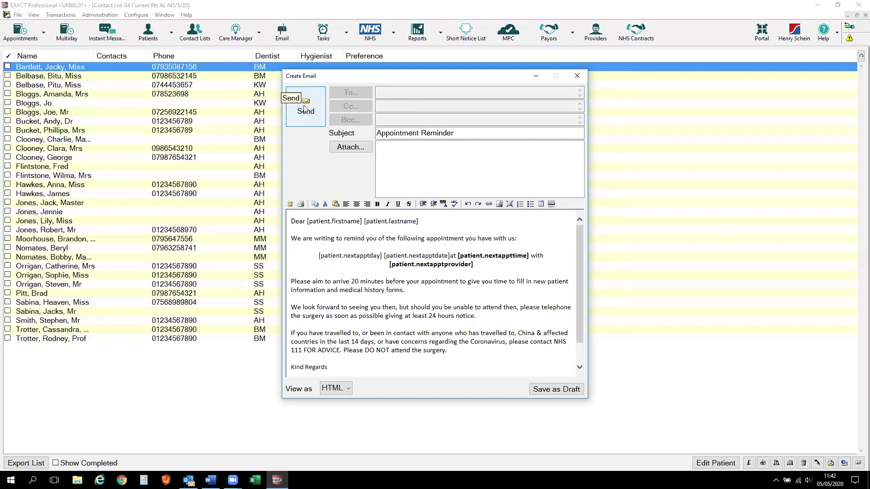
# Send the reminder email to the contact list's patients and show the completed contacts in the list
pyautogui.click(305, 109)
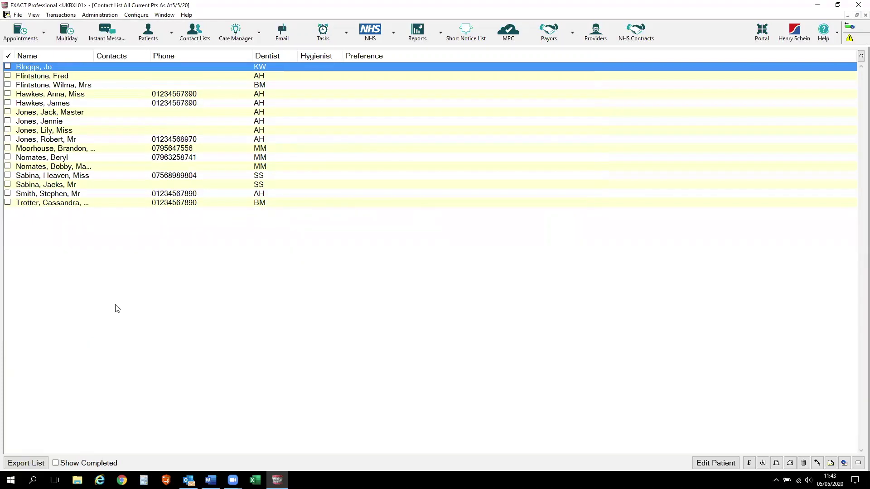
pyautogui.click(56, 463)
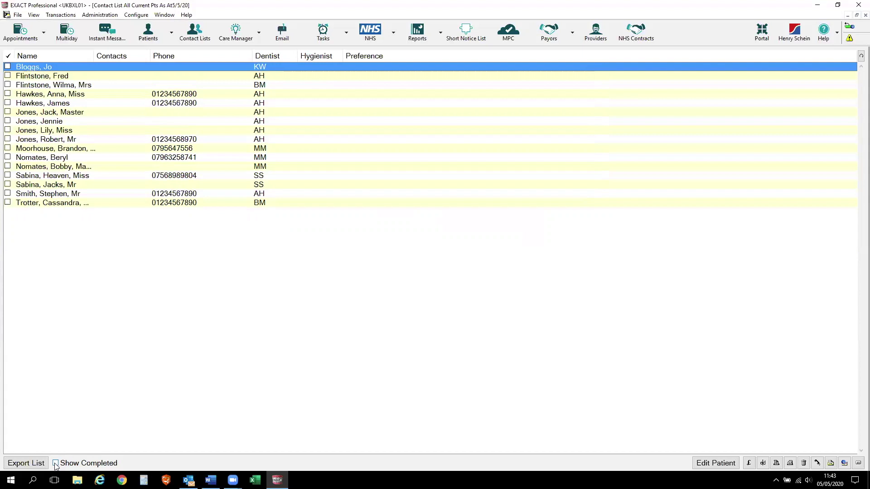